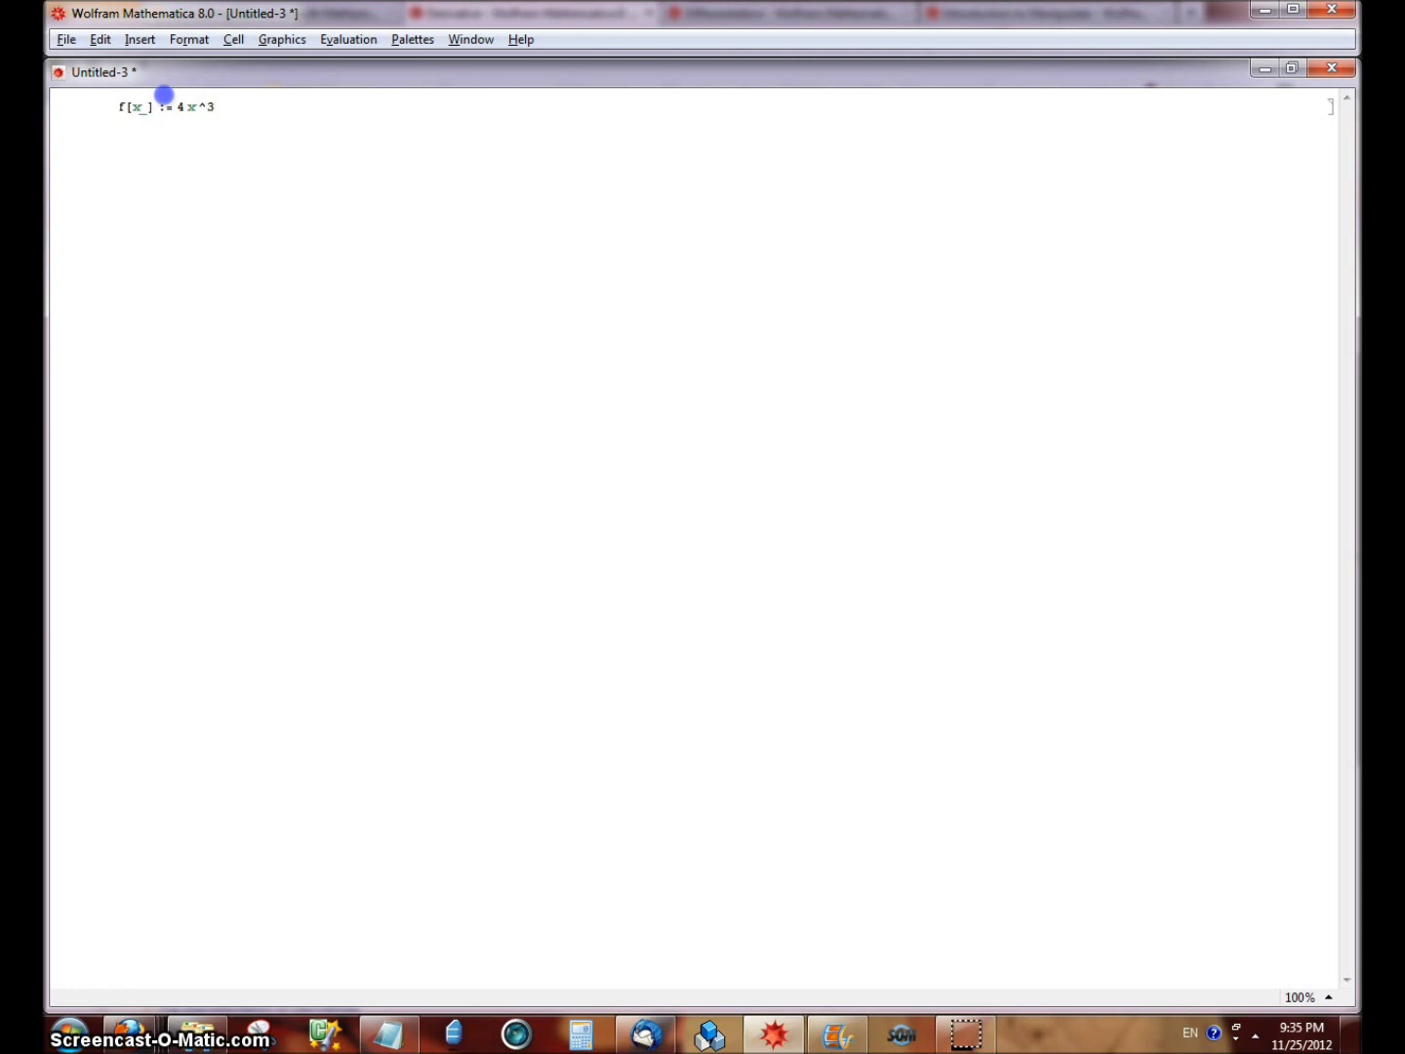
- Enter and evaluate the definition f[x_] := 4x^3 - 6x^2 - 24x in a new notebook cell
key("alt+Tab")
type("x")
key("Return")
key("shift+Return")
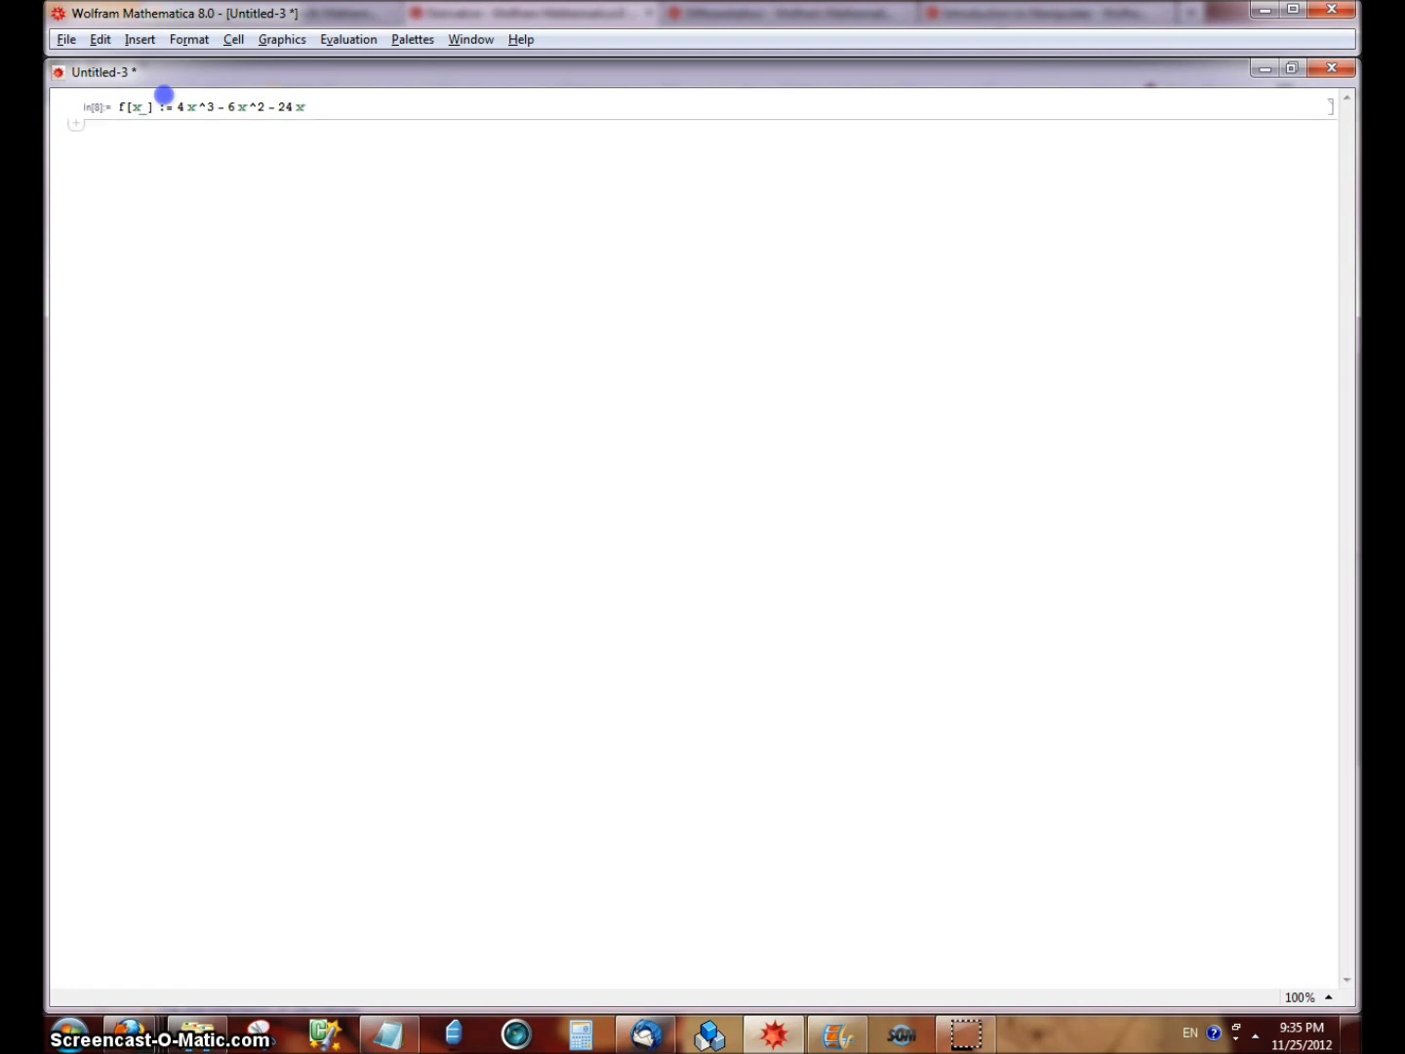
type("f'")
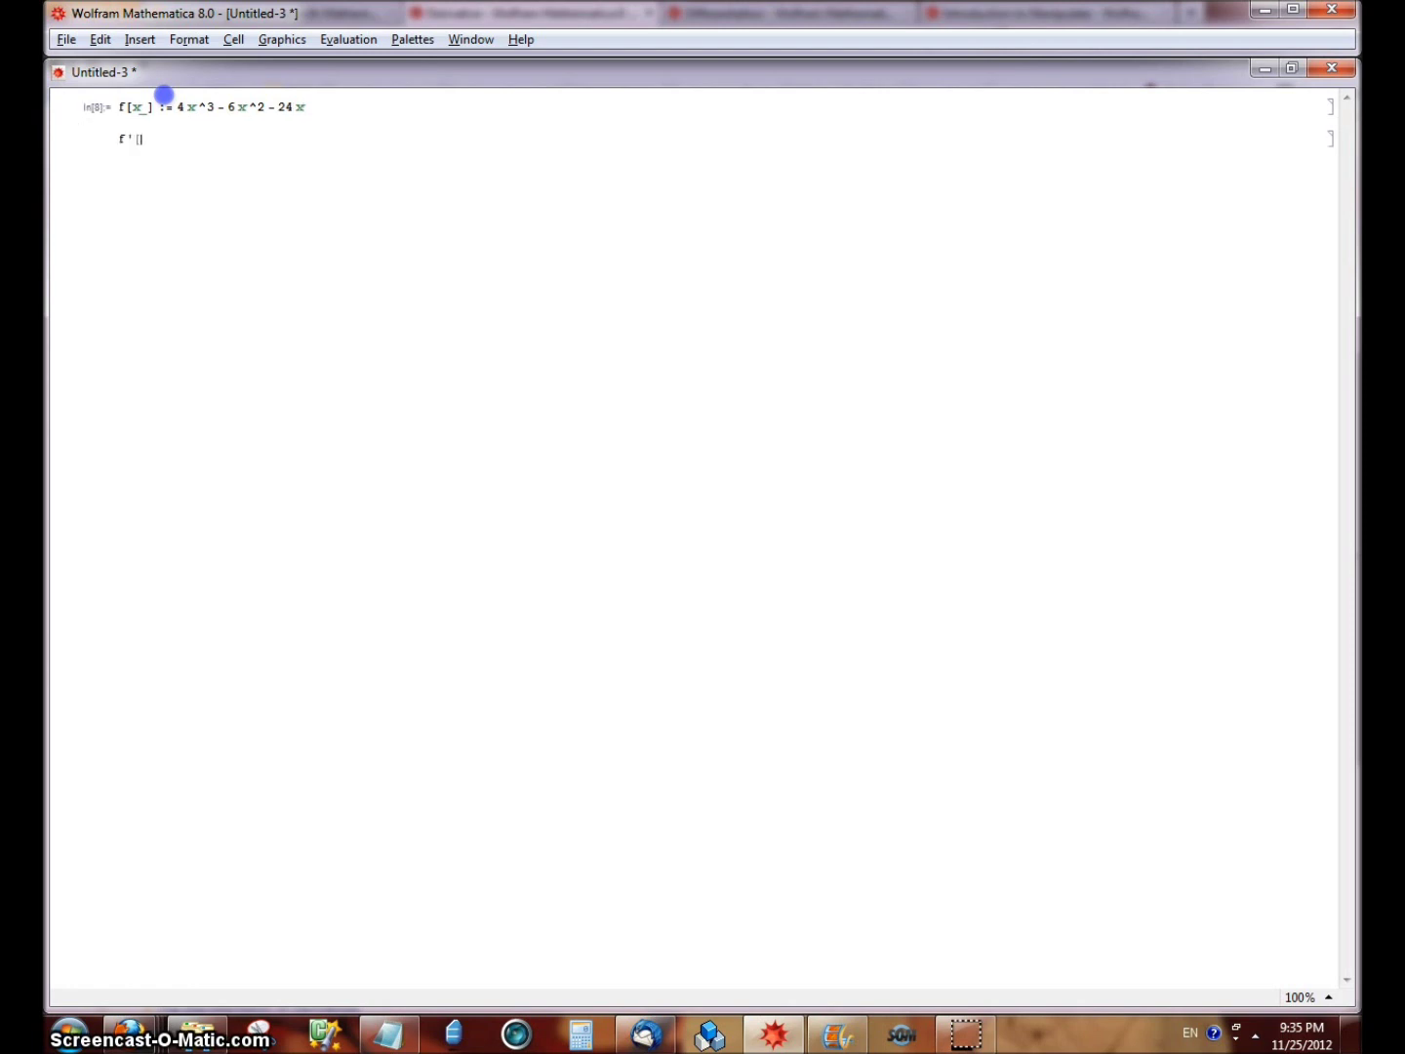
type("[x]")
- Evaluate f'[x] to get -24 - 12x + 12x^2
key("shift+Return")
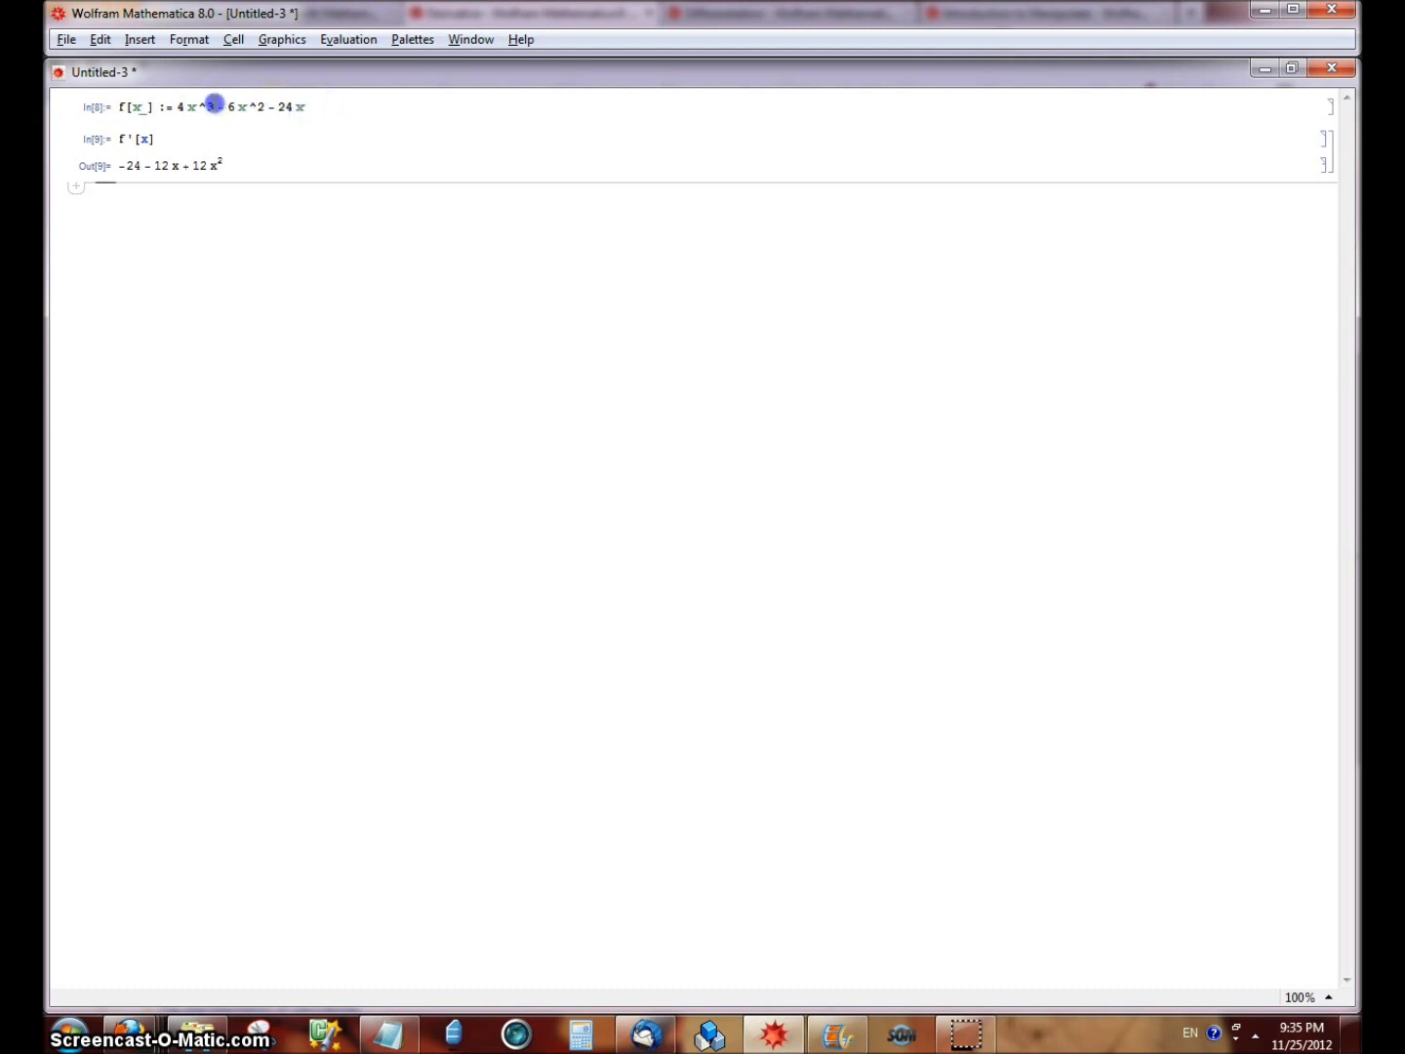
left_click_drag(173, 107, 215, 106)
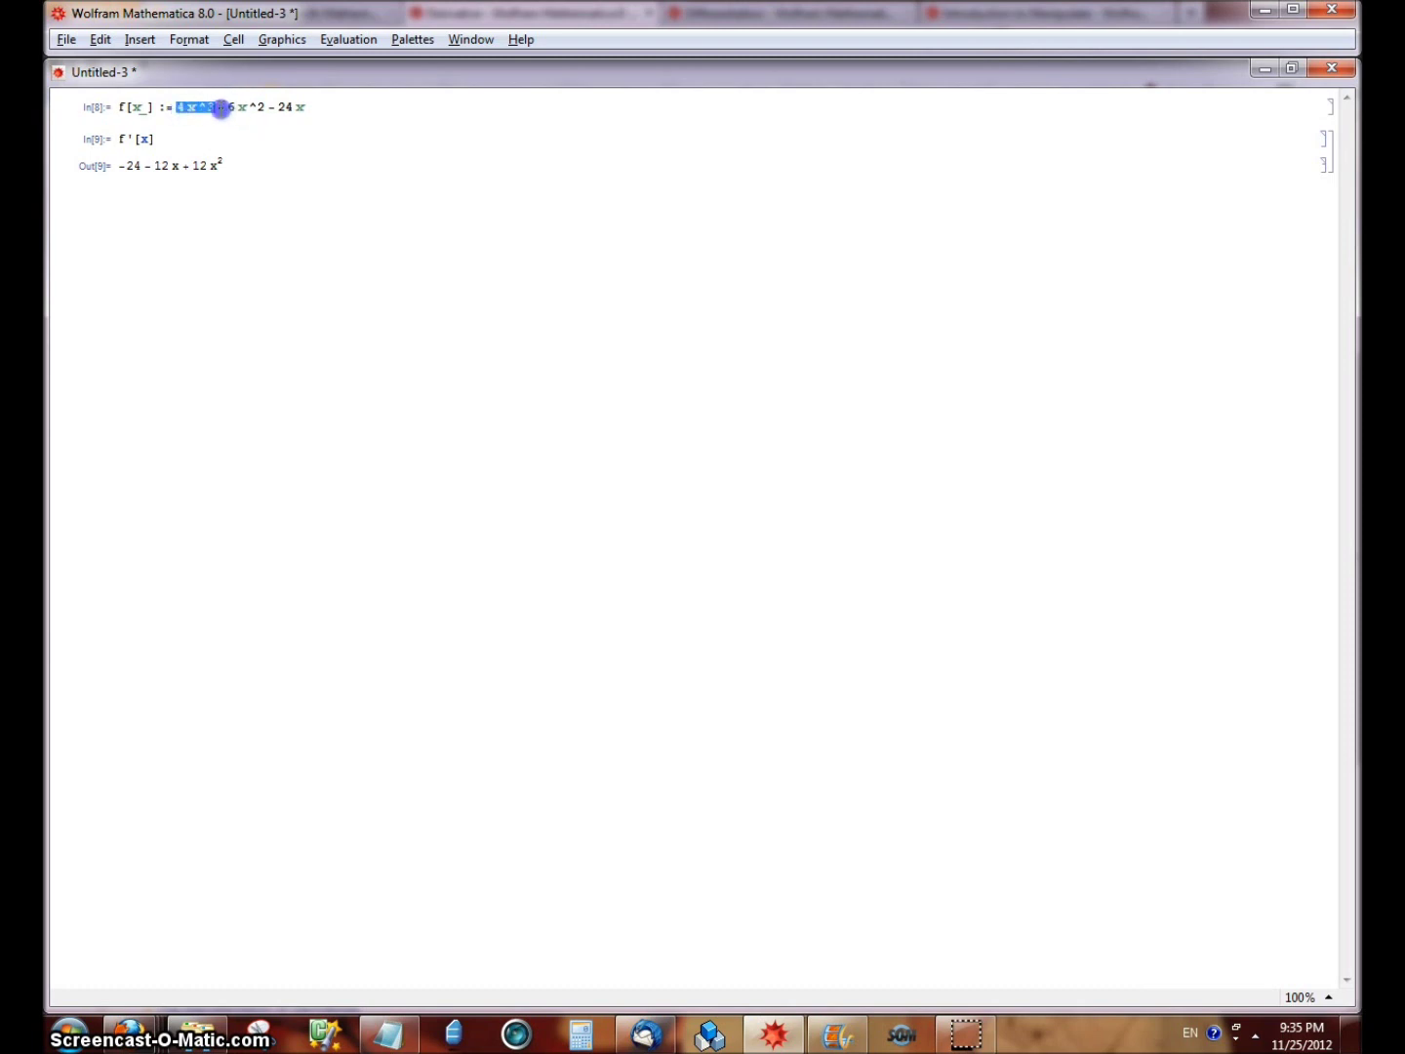
left_click_drag(216, 108, 267, 108)
left_click(267, 106)
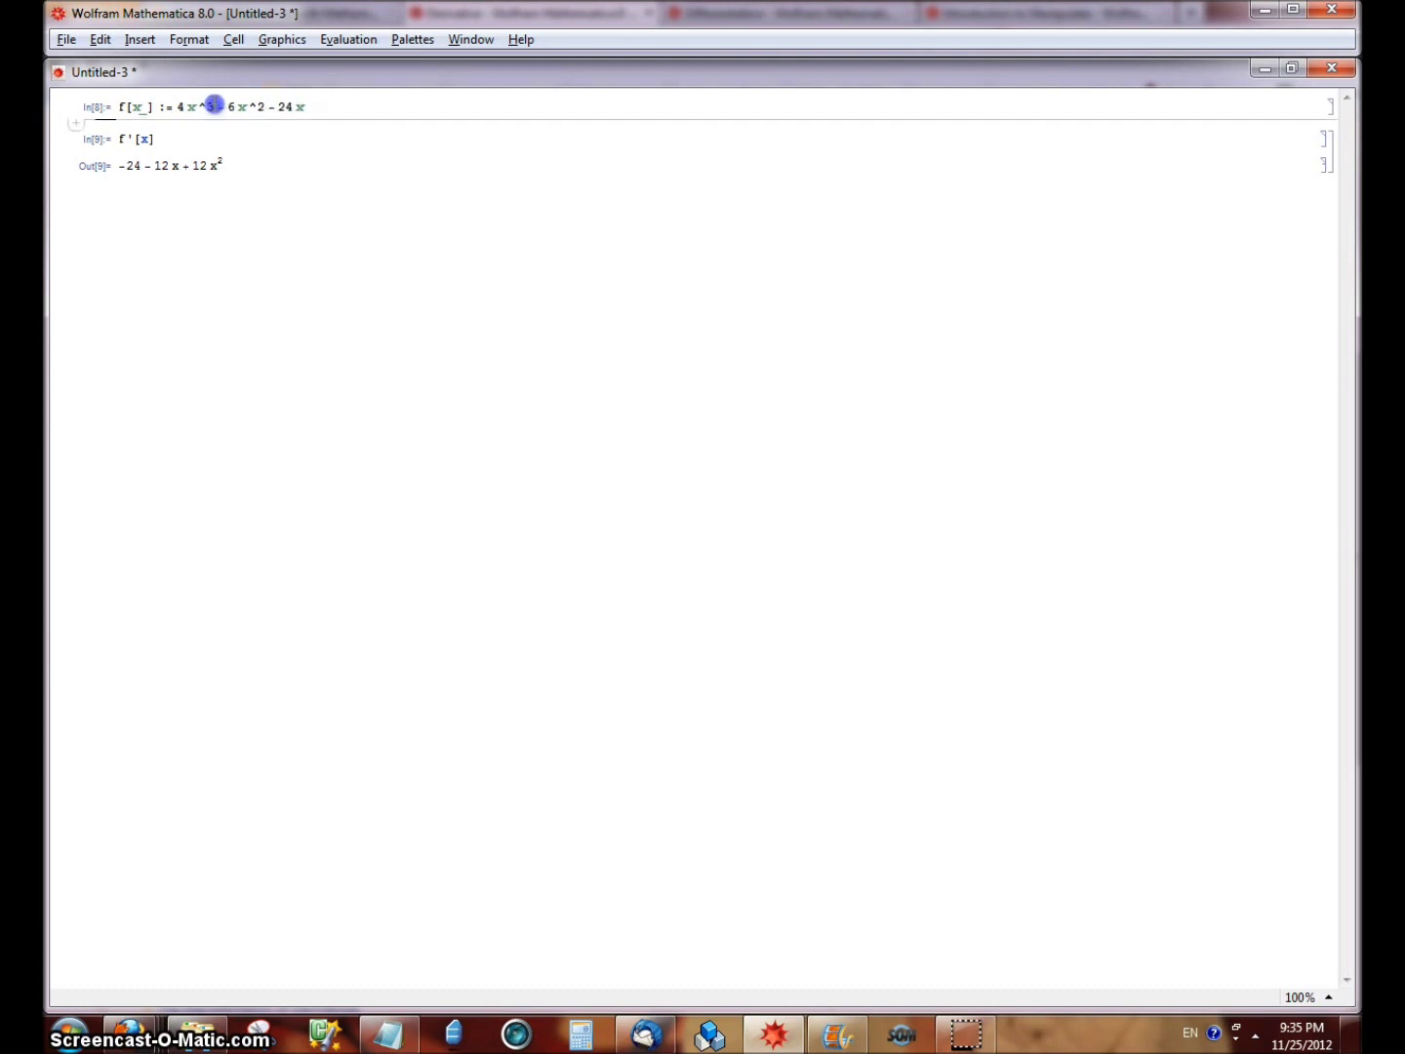
mouse_move(217, 106)
left_mouse_down()
mouse_move(281, 106)
mouse_move(269, 106)
left_mouse_up()
left_click(307, 106)
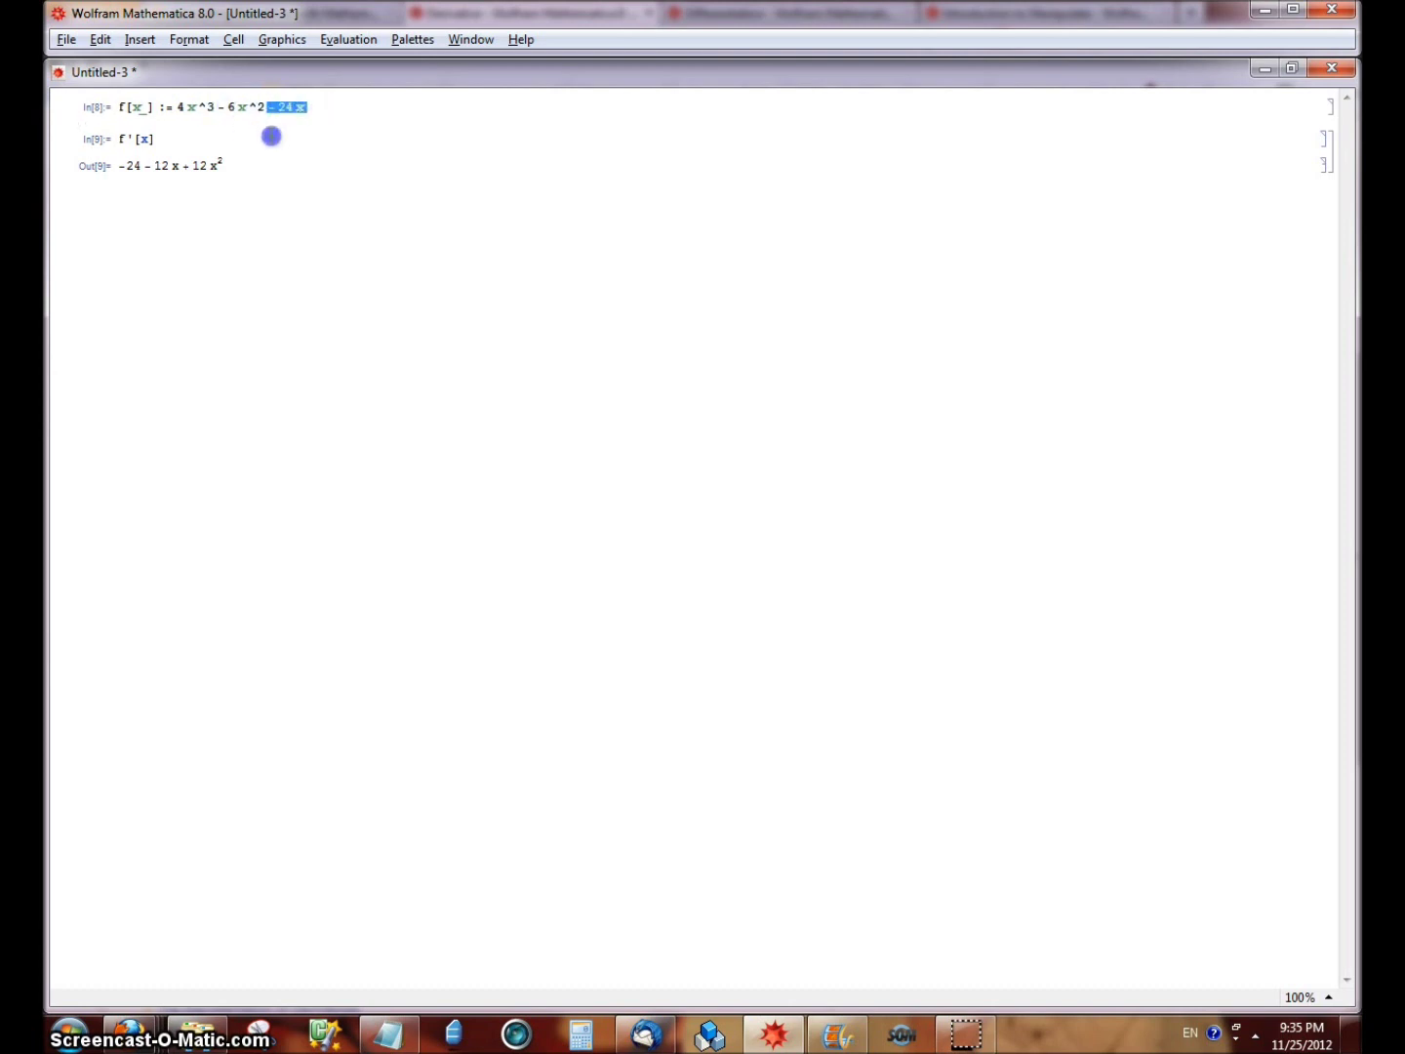
left_click(268, 139)
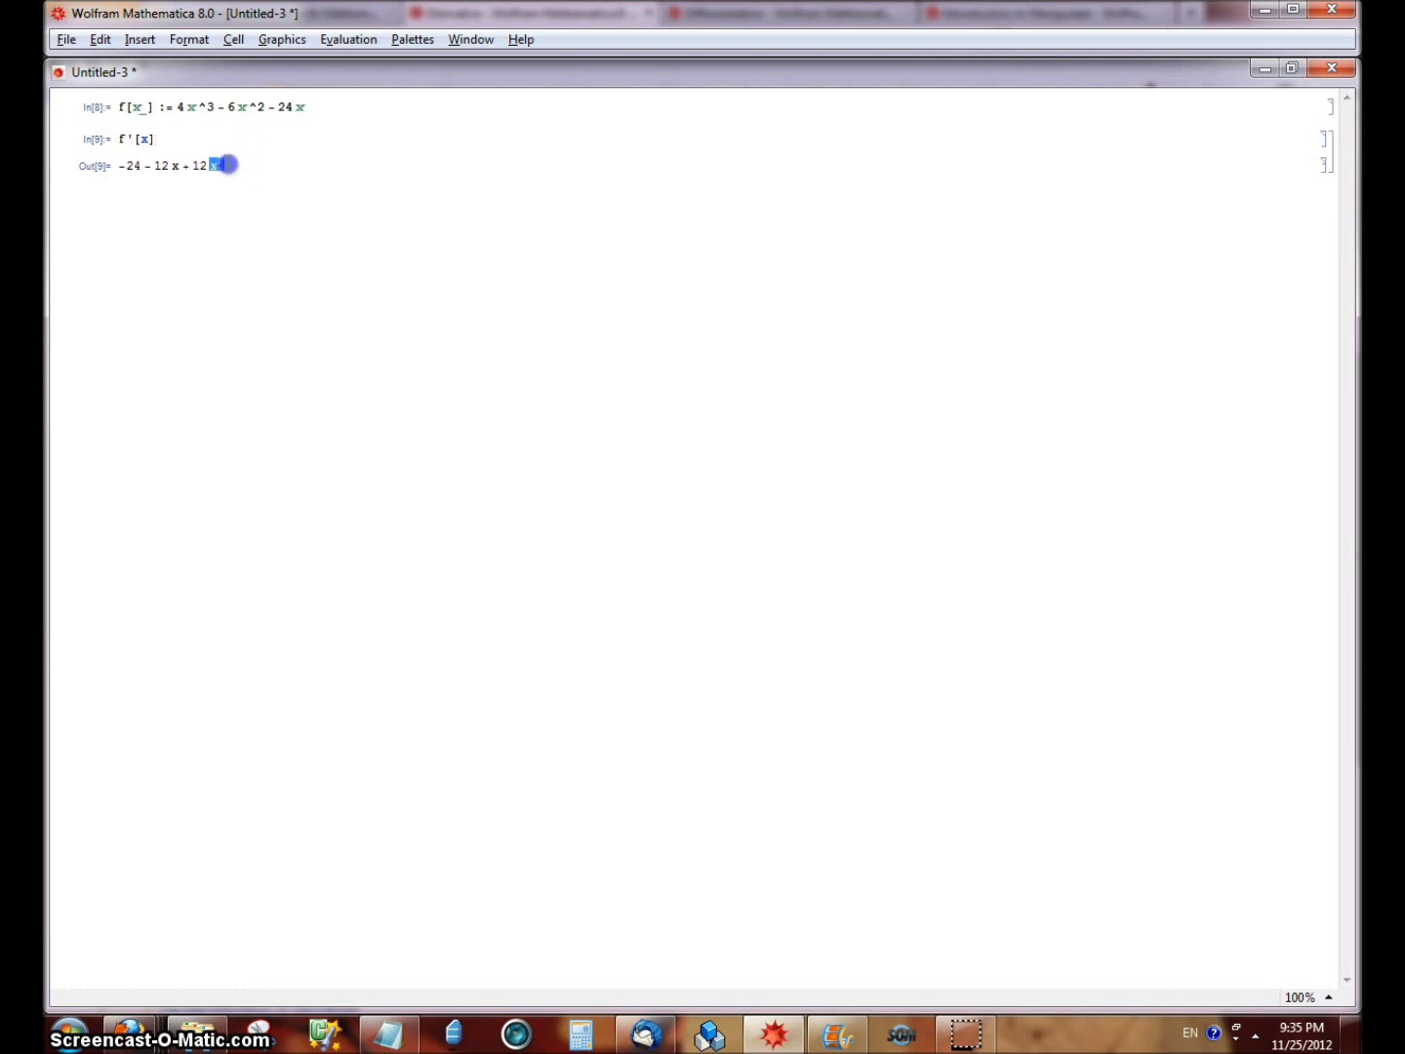
left_click_drag(227, 164, 123, 164)
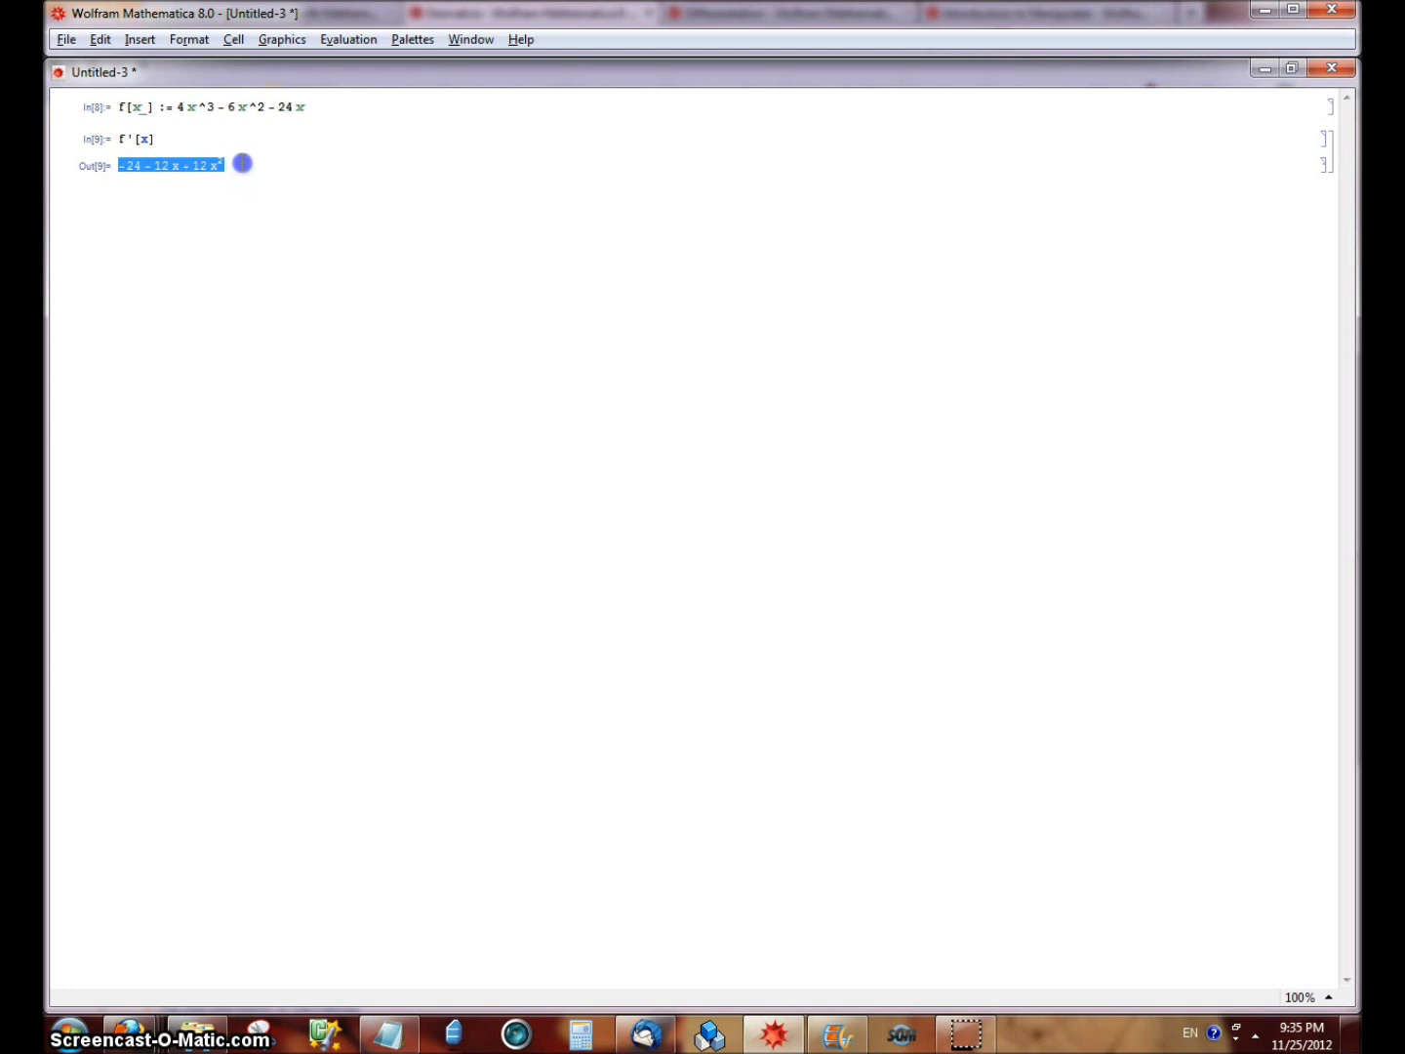
left_click_drag(227, 165, 120, 165)
left_click(251, 185)
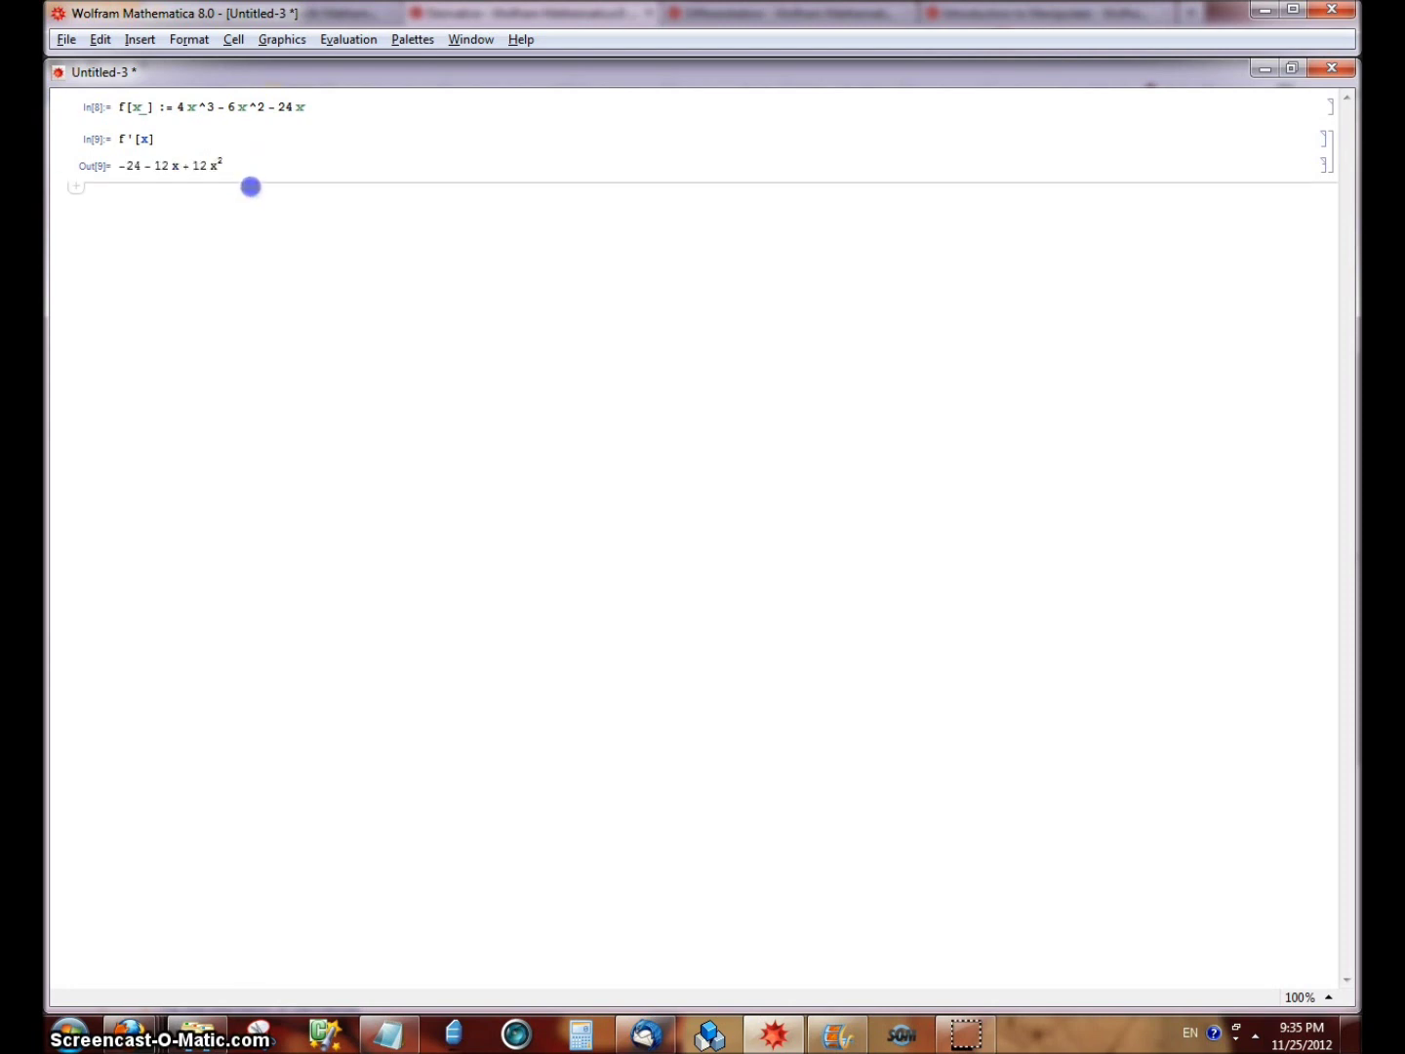